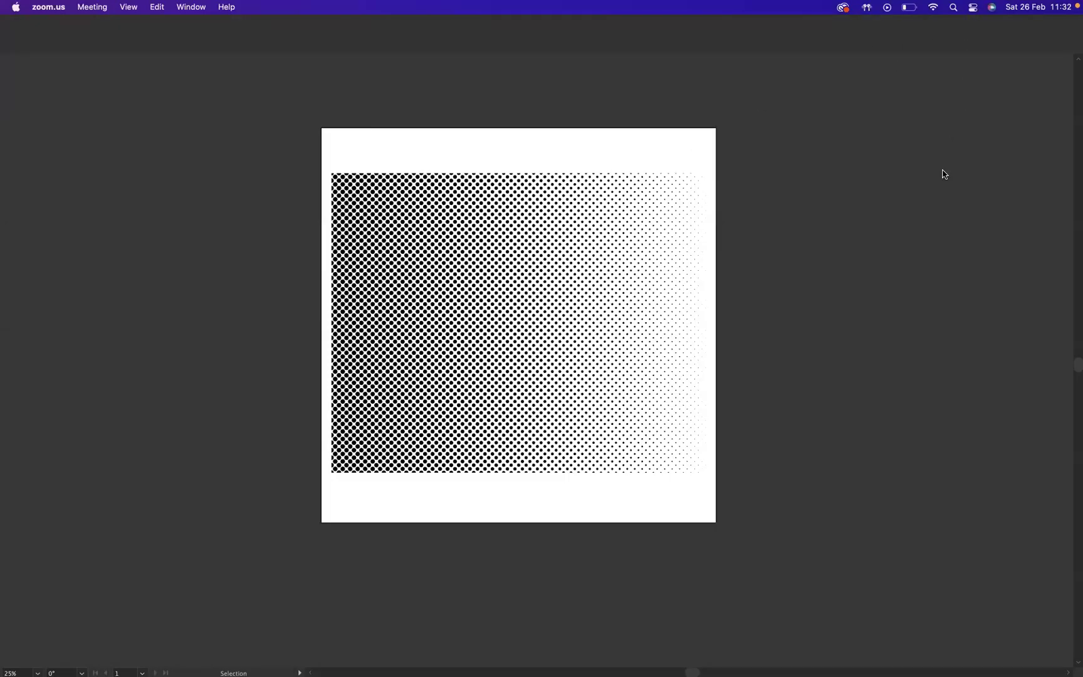
# Activate Illustrator and select the placed halftone-9-transparent image on the artboard.
pyautogui.click(826, 143)
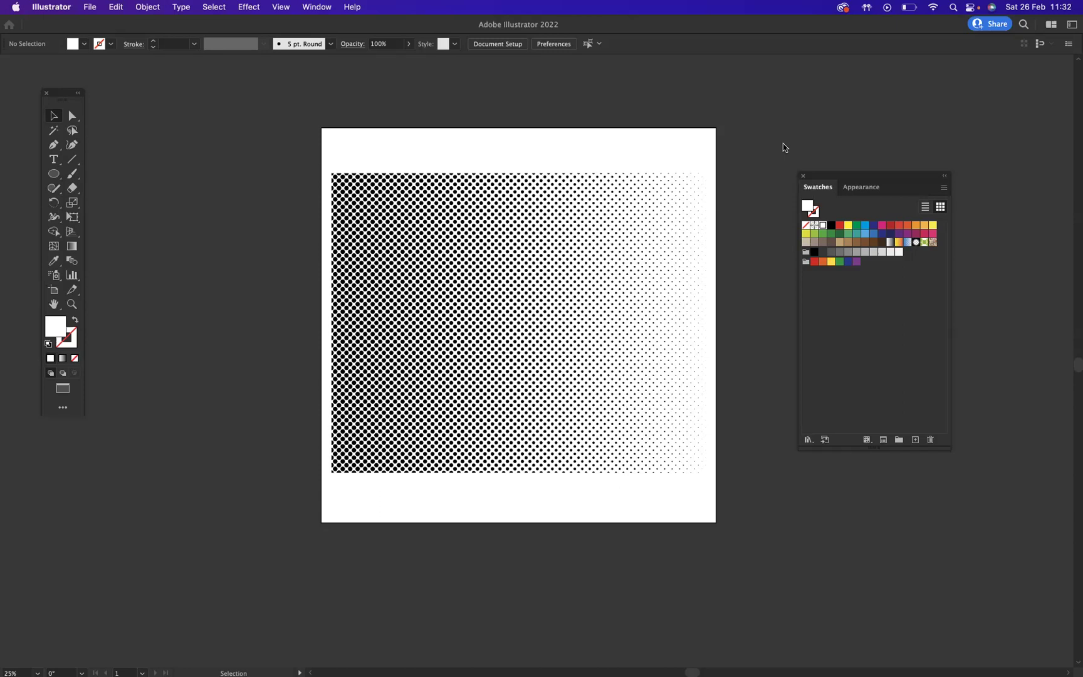
pyautogui.click(460, 322)
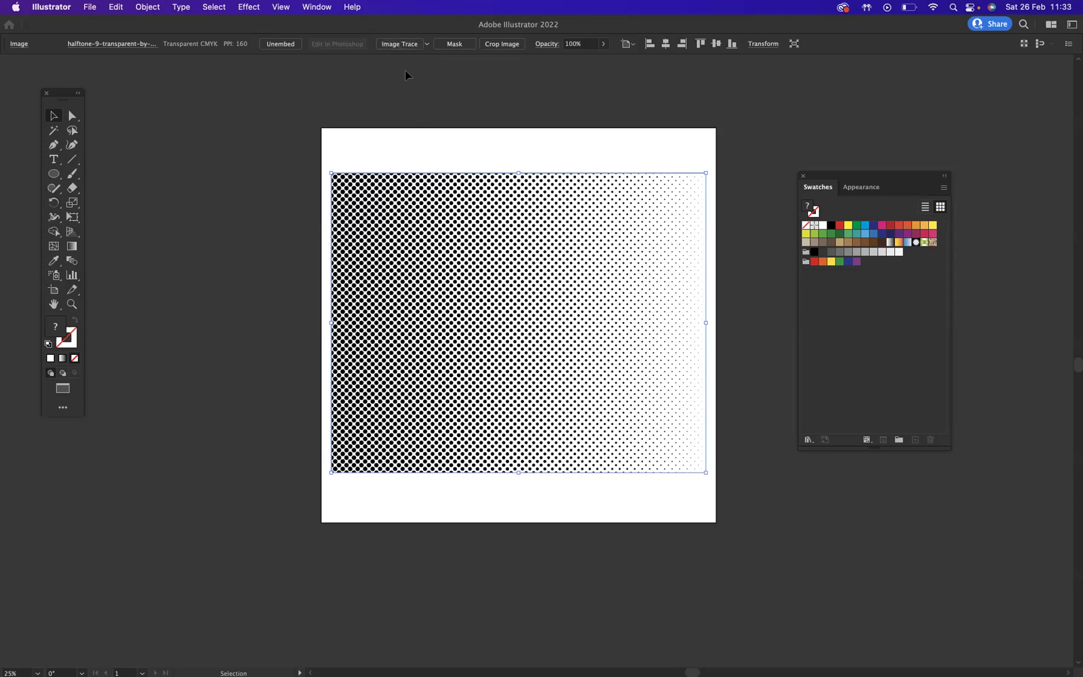
# Image Trace the halftone with the Default preset and expand it into vector dot paths.
pyautogui.click(395, 45)
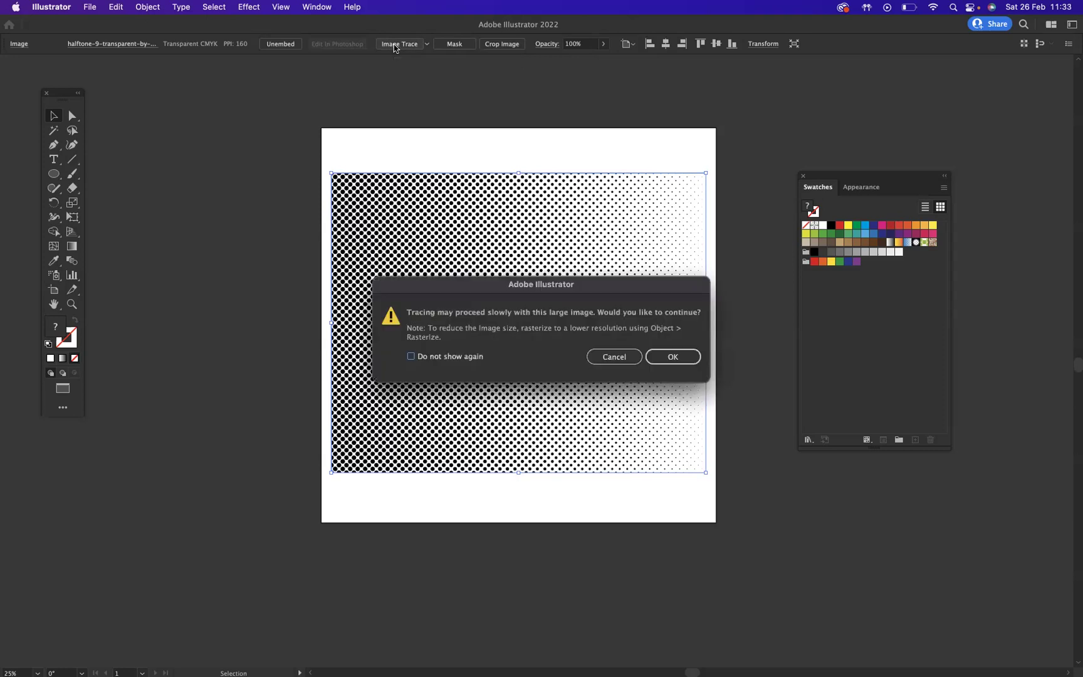
pyautogui.click(684, 357)
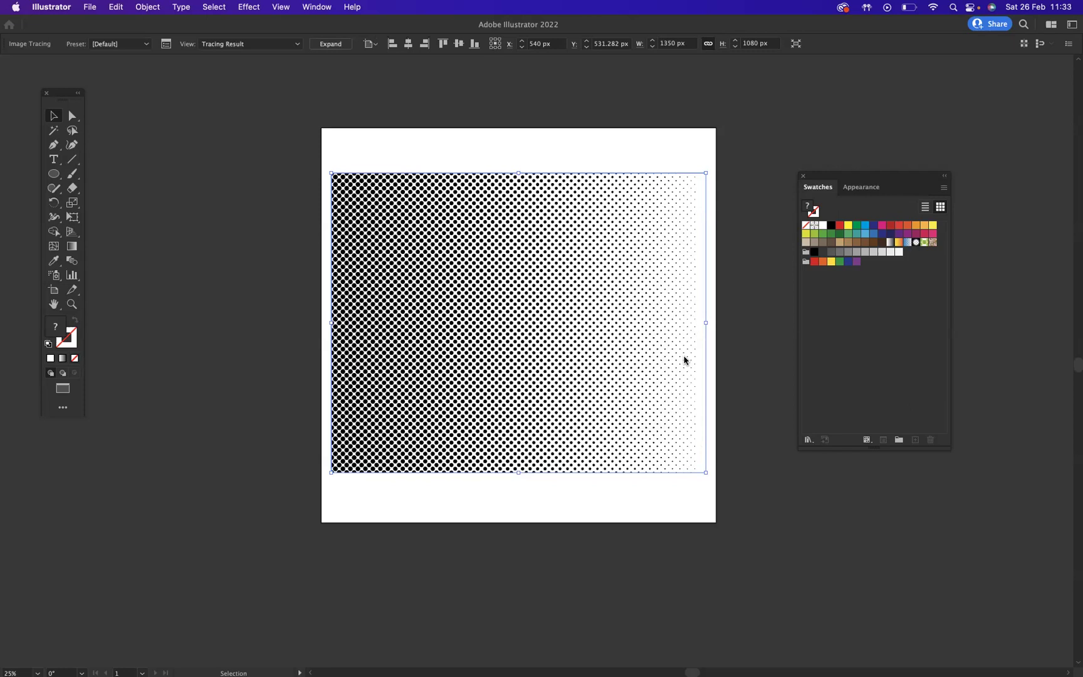
pyautogui.click(329, 44)
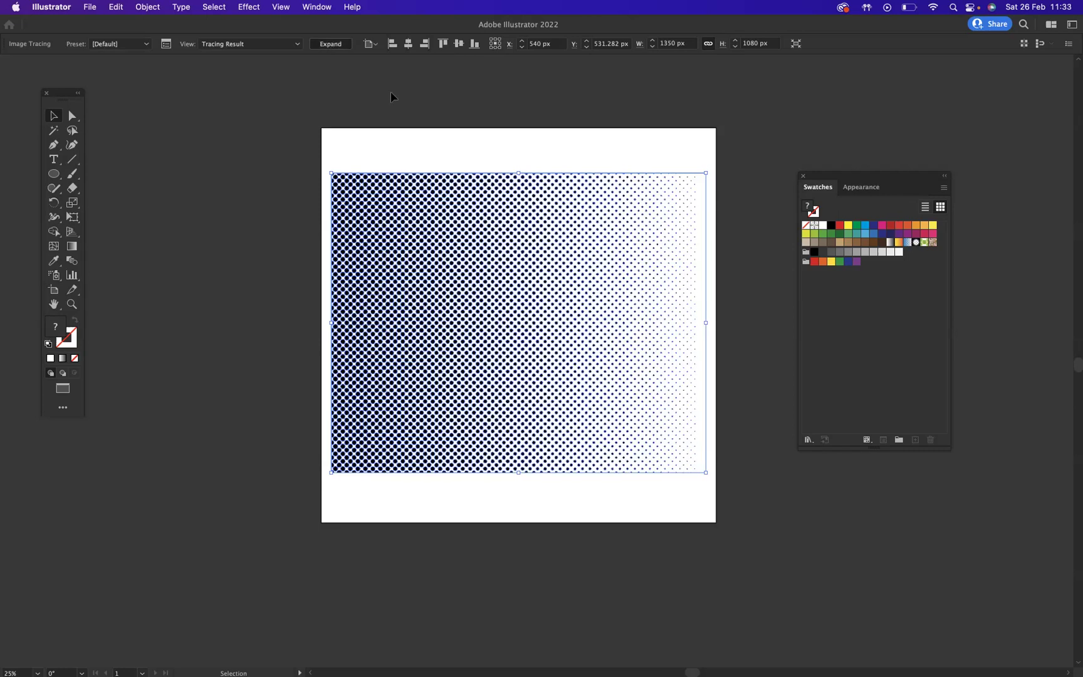
pyautogui.click(602, 156)
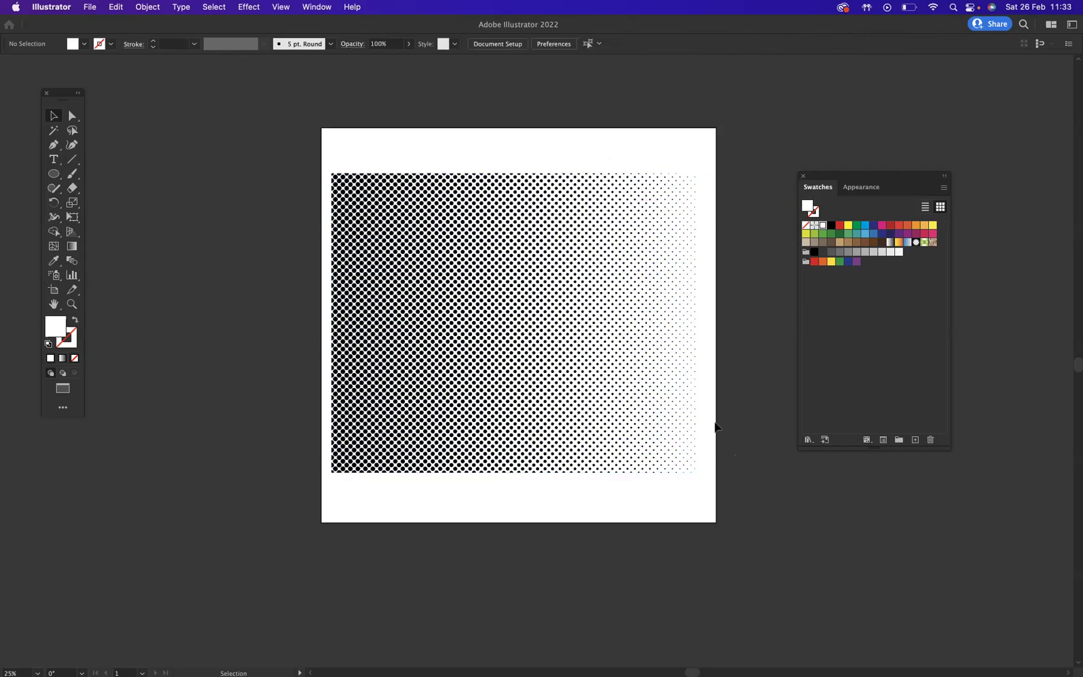
# Ungroup the traced halftone artwork.
pyautogui.click(640, 346)
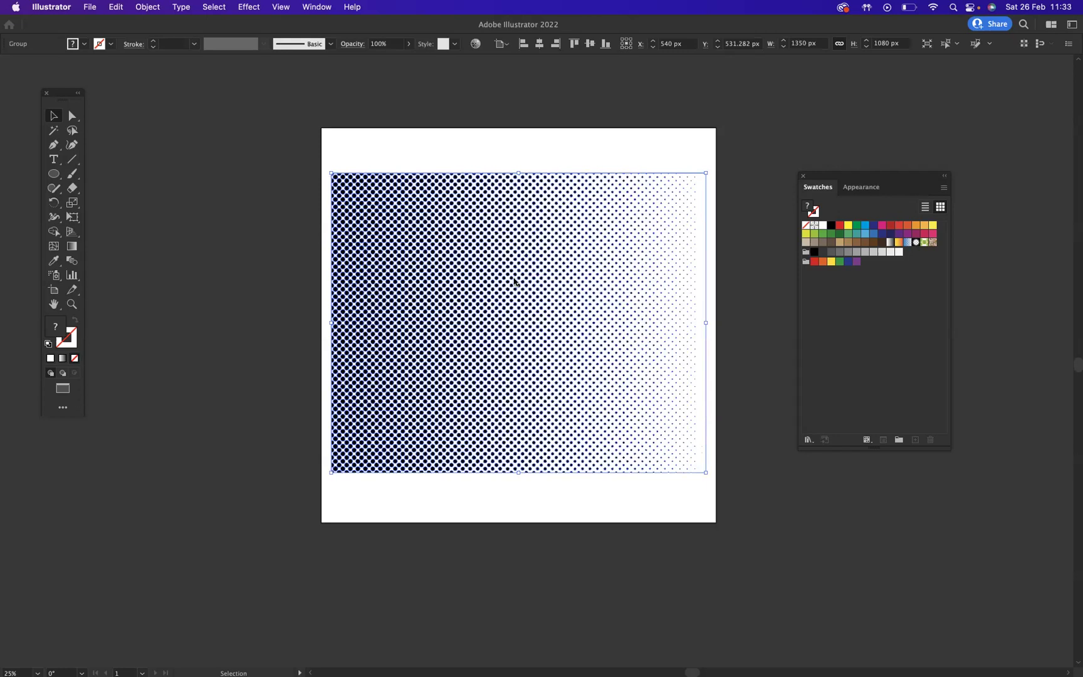
pyautogui.rightClick(515, 283)
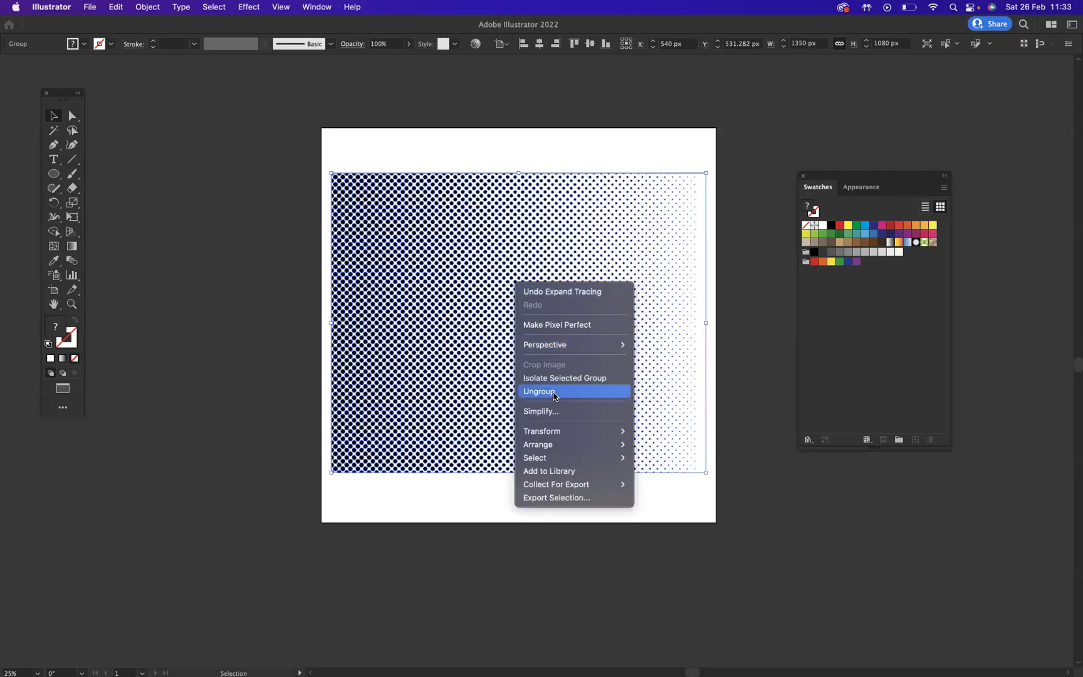
pyautogui.click(554, 394)
pyautogui.click(725, 321)
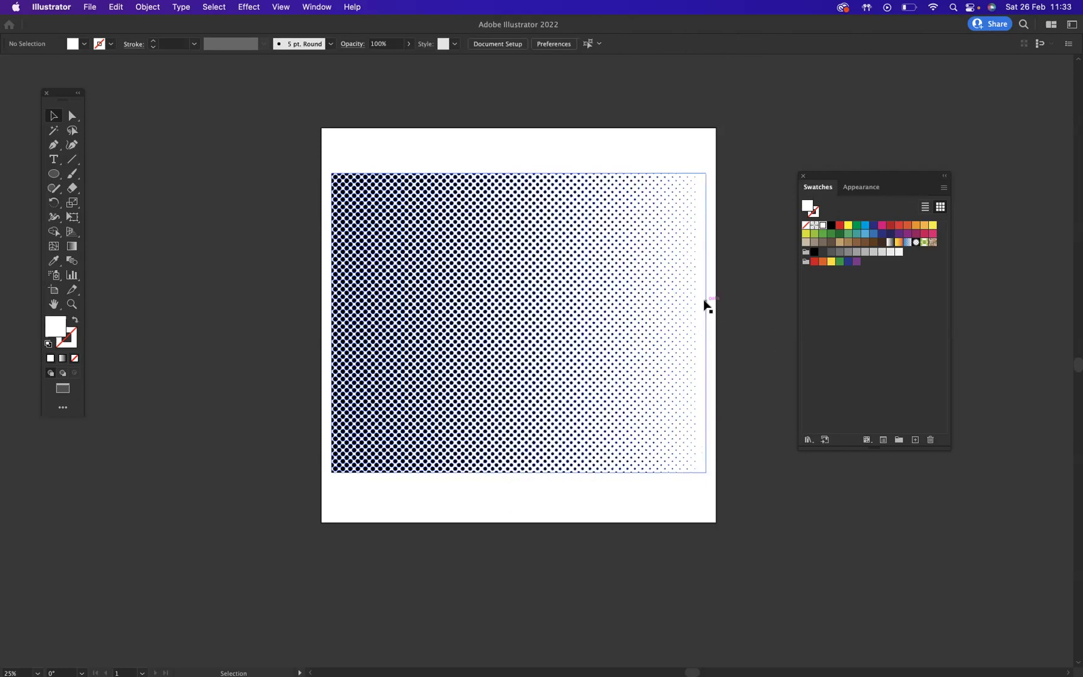
# Select all the halftone dots and change their fill from black to red.
pyautogui.click(704, 304)
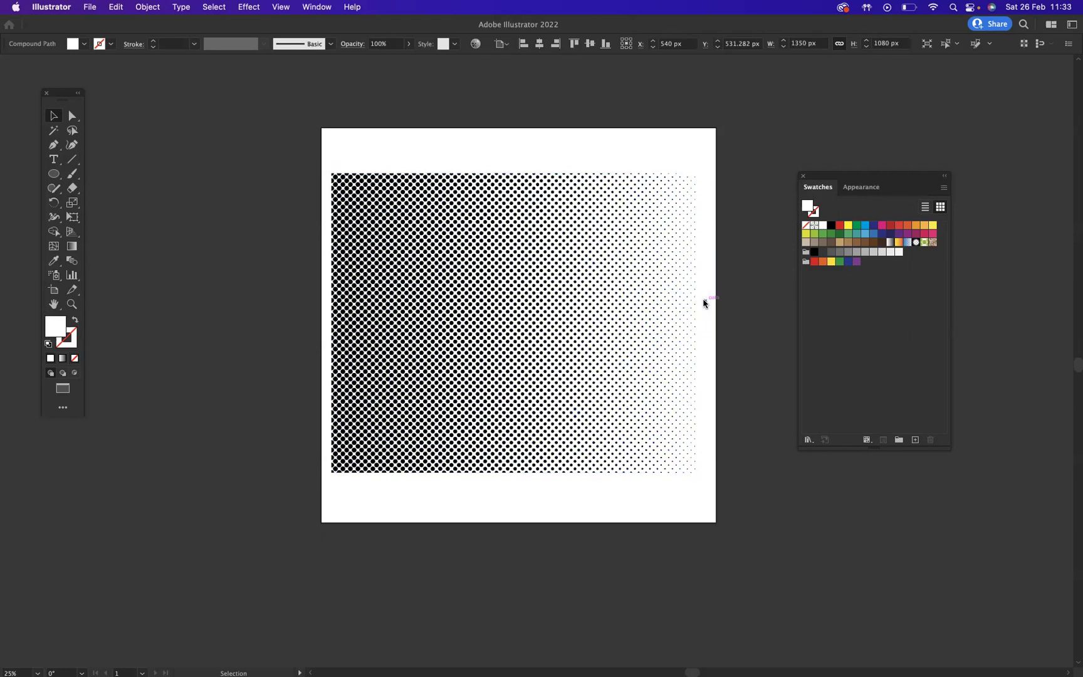
pyautogui.click(469, 186)
pyautogui.moveTo(312, 156); pyautogui.dragTo(699, 502)
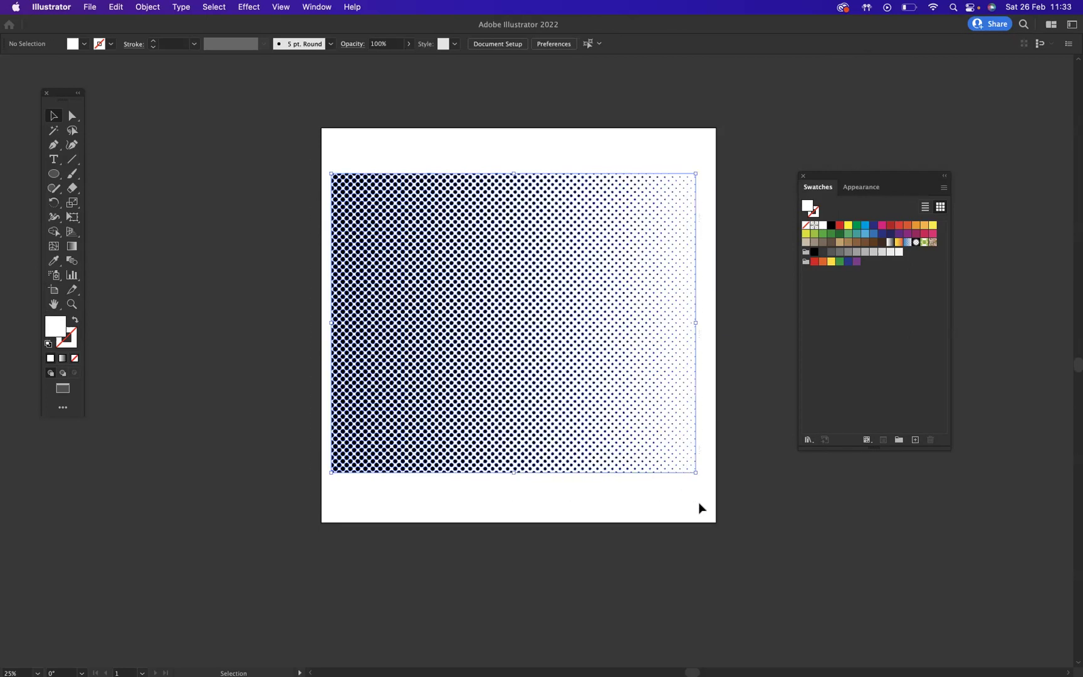
pyautogui.click(85, 45)
pyautogui.click(41, 64)
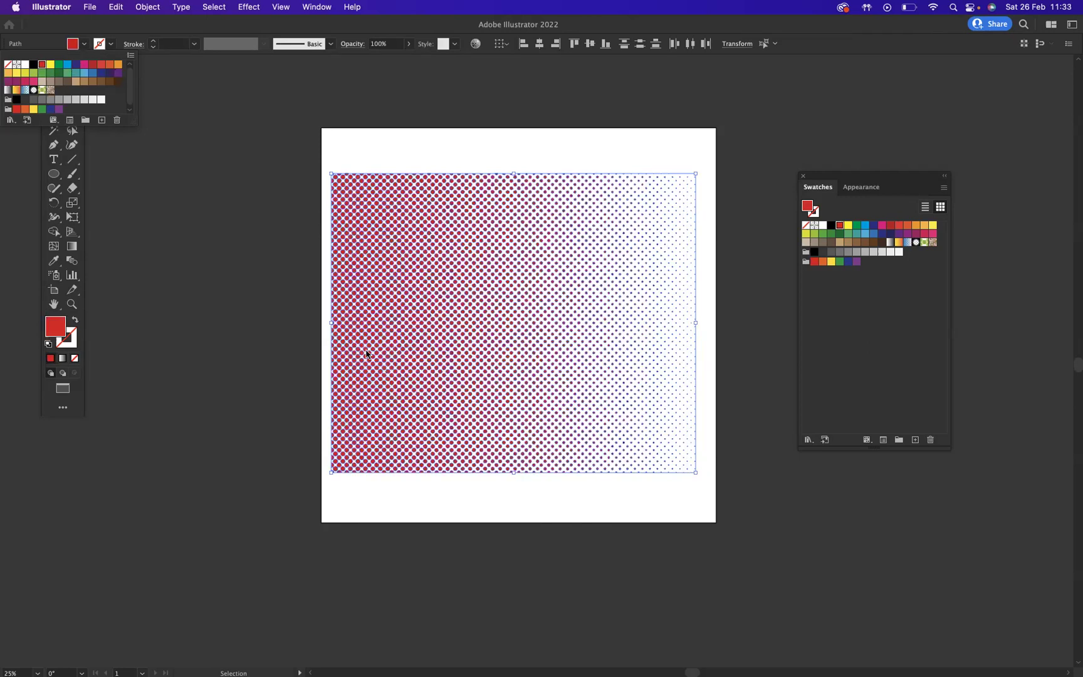
pyautogui.click(271, 246)
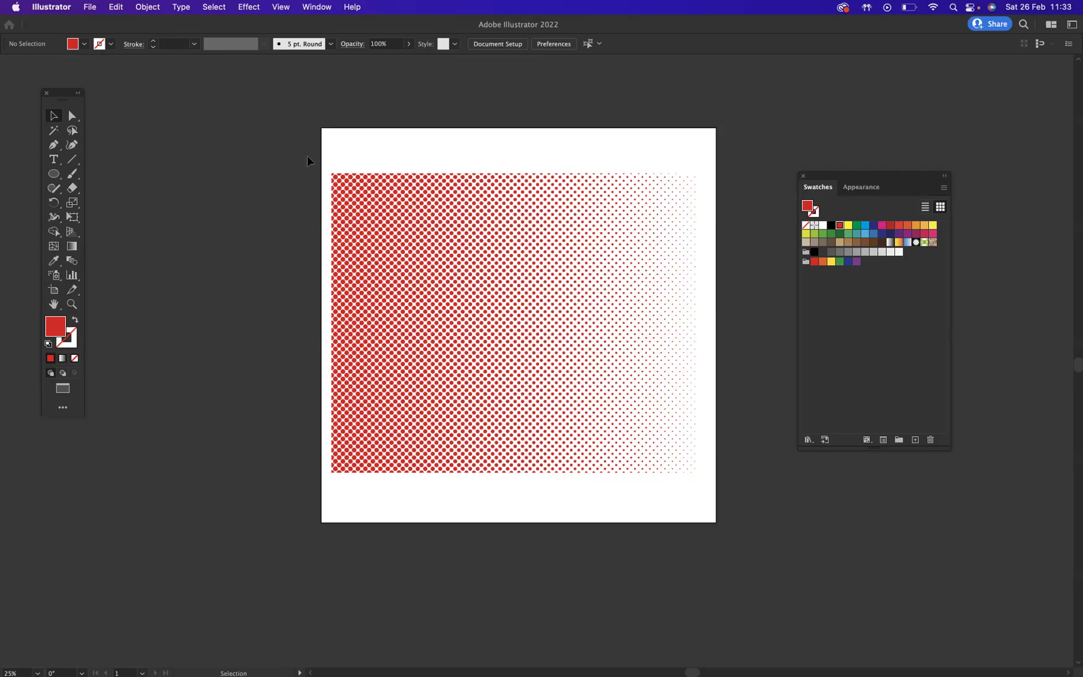
# Group the red halftone dots and drag them into the Swatches panel as a pattern swatch.
pyautogui.moveTo(309, 152); pyautogui.dragTo(760, 516)
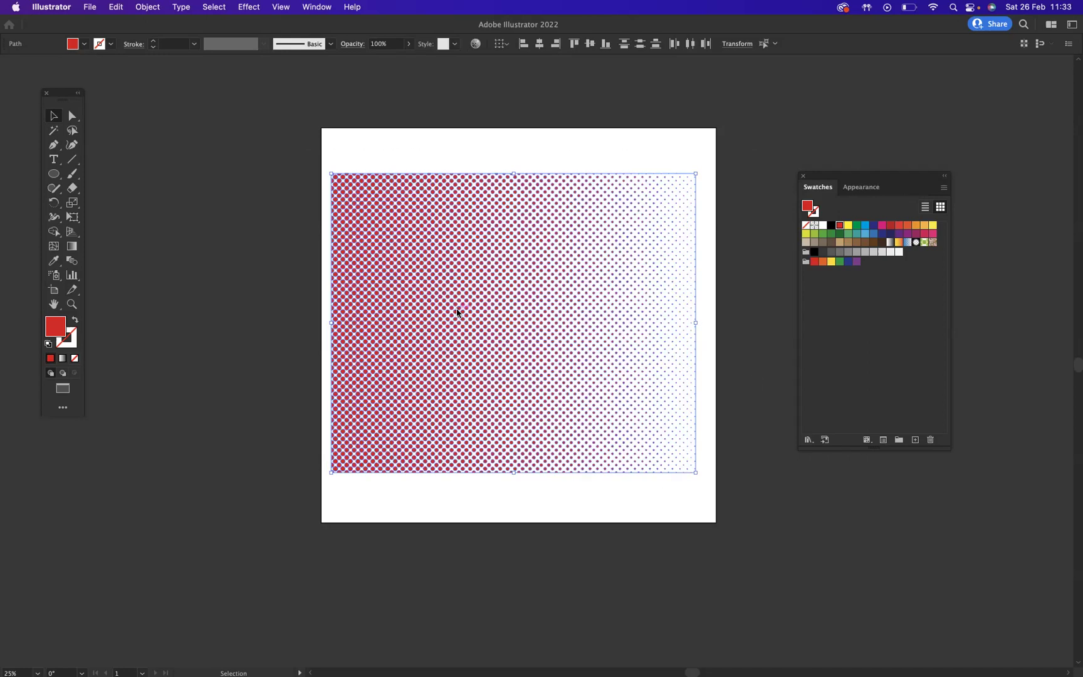
pyautogui.press('super+g')
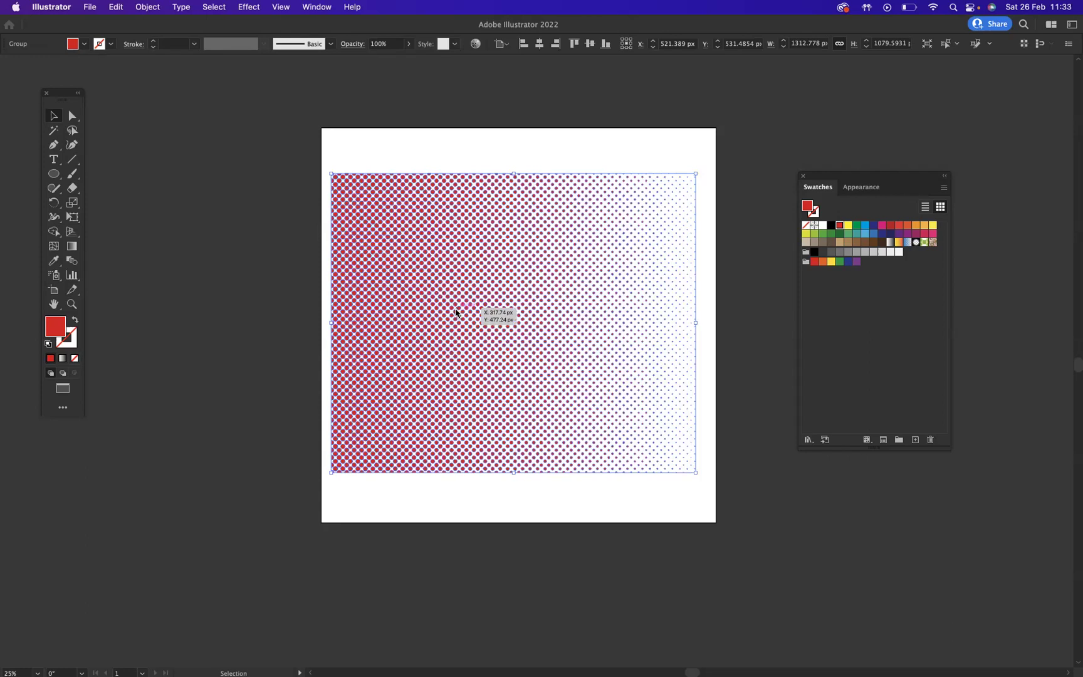
pyautogui.moveTo(456, 311); pyautogui.dragTo(905, 253)
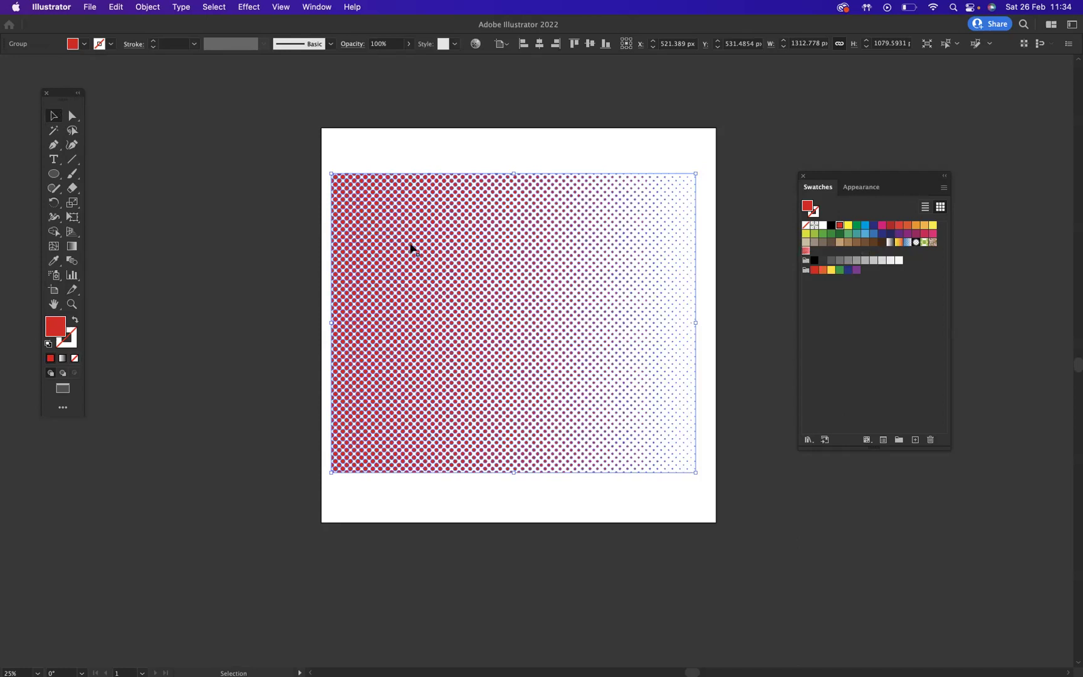
# Delete the halftone from the artboard and type GRAPHICS with the Type tool.
pyautogui.press('Delete')
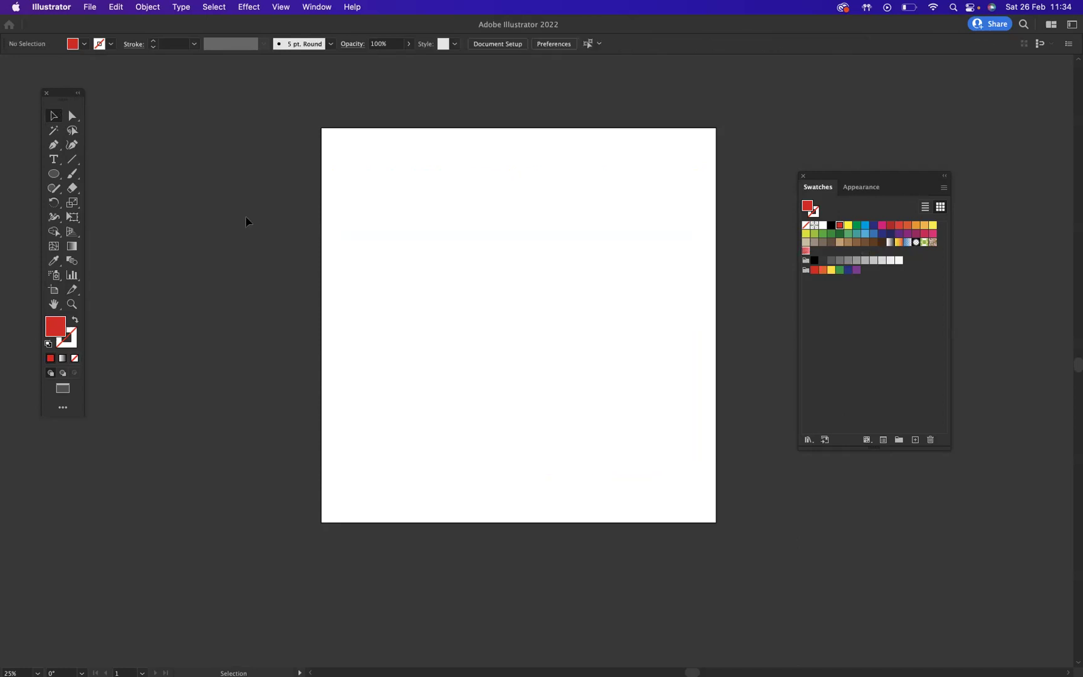
pyautogui.click(54, 159)
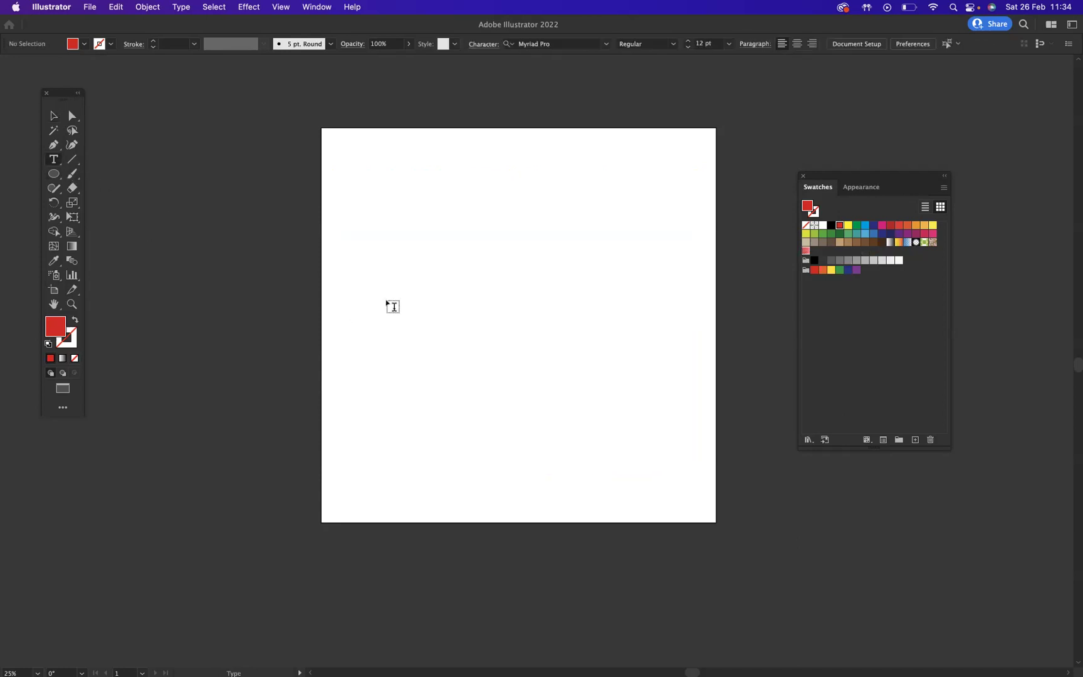
pyautogui.click(415, 274)
pyautogui.press('BackSpace')
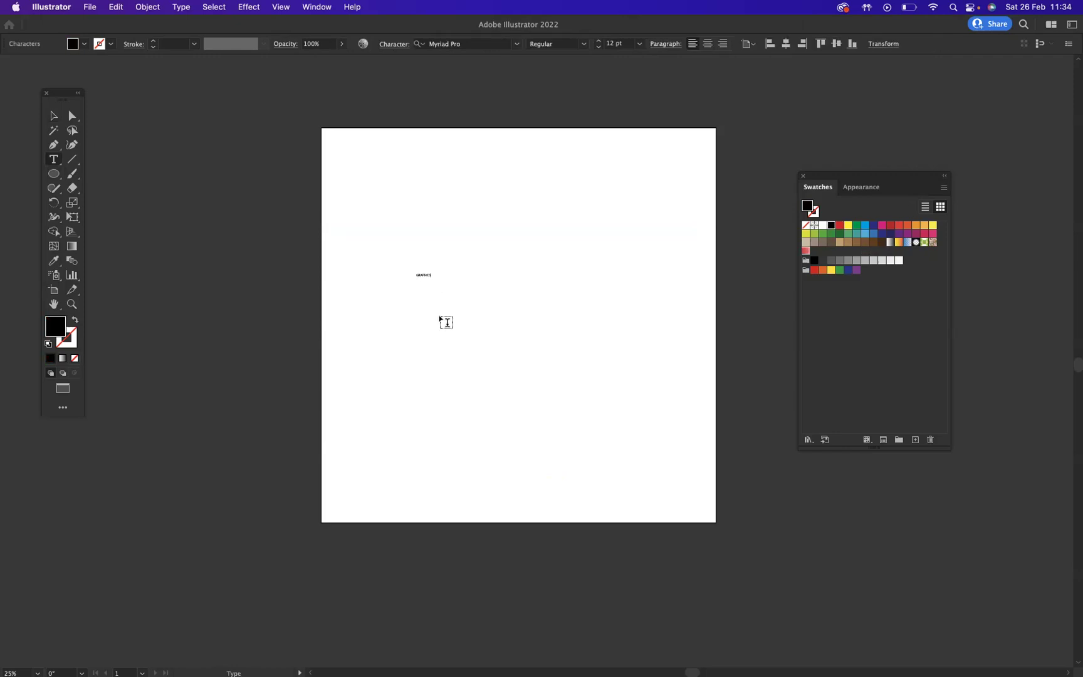
pyautogui.click(54, 116)
# Enlarge GRAPHICS to about 170 pt, centre it, and set it in LEMON MILK Bold.
pyautogui.moveTo(431, 270); pyautogui.dragTo(553, 208)
pyautogui.moveTo(439, 276); pyautogui.dragTo(526, 275)
pyautogui.press('super+t')
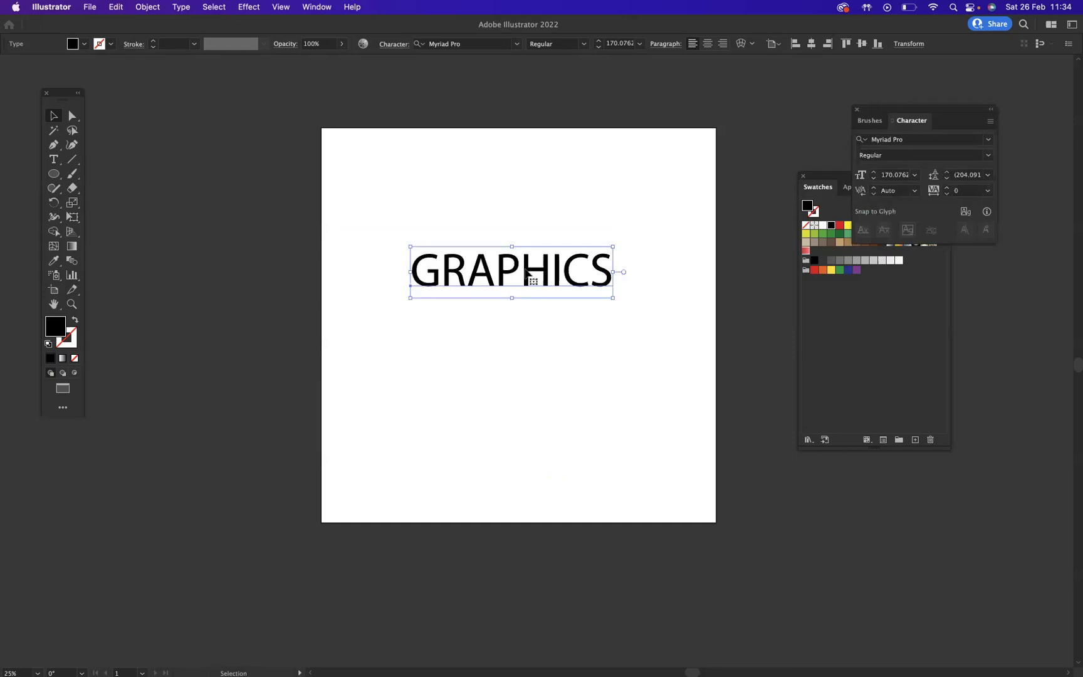
pyautogui.click(988, 140)
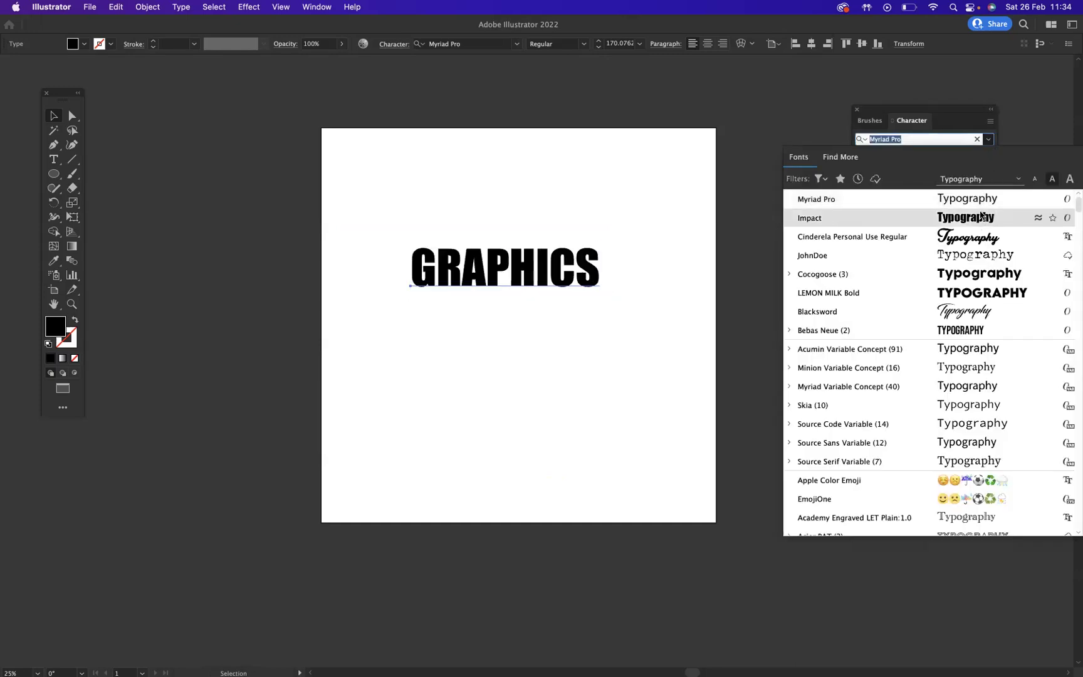
pyautogui.click(978, 292)
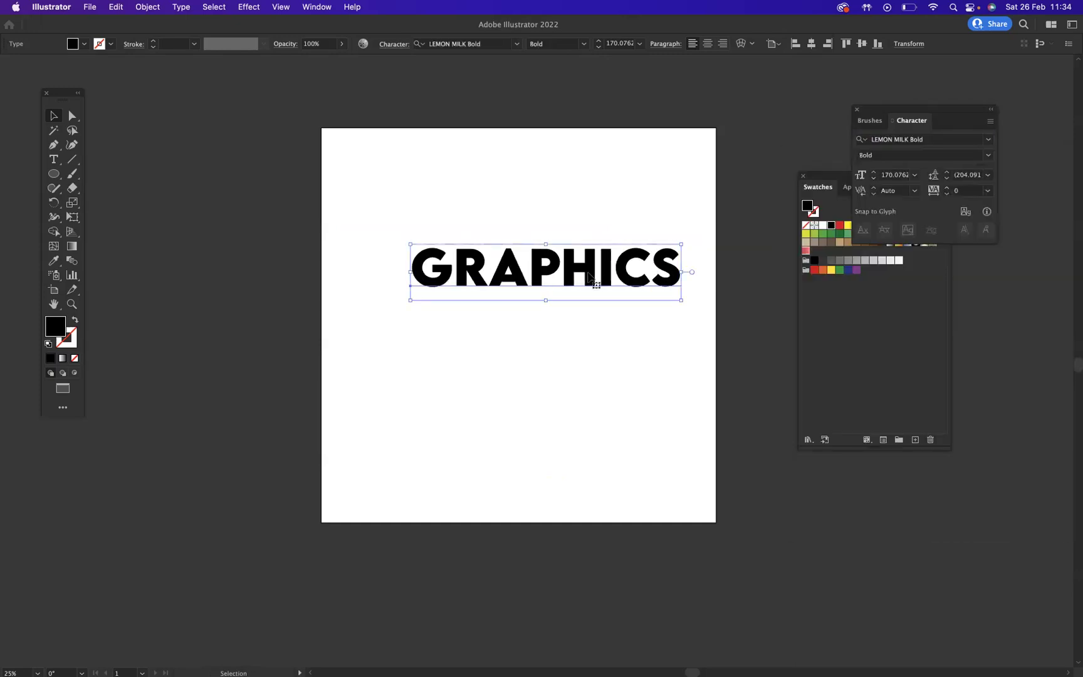
pyautogui.moveTo(543, 273); pyautogui.dragTo(518, 283)
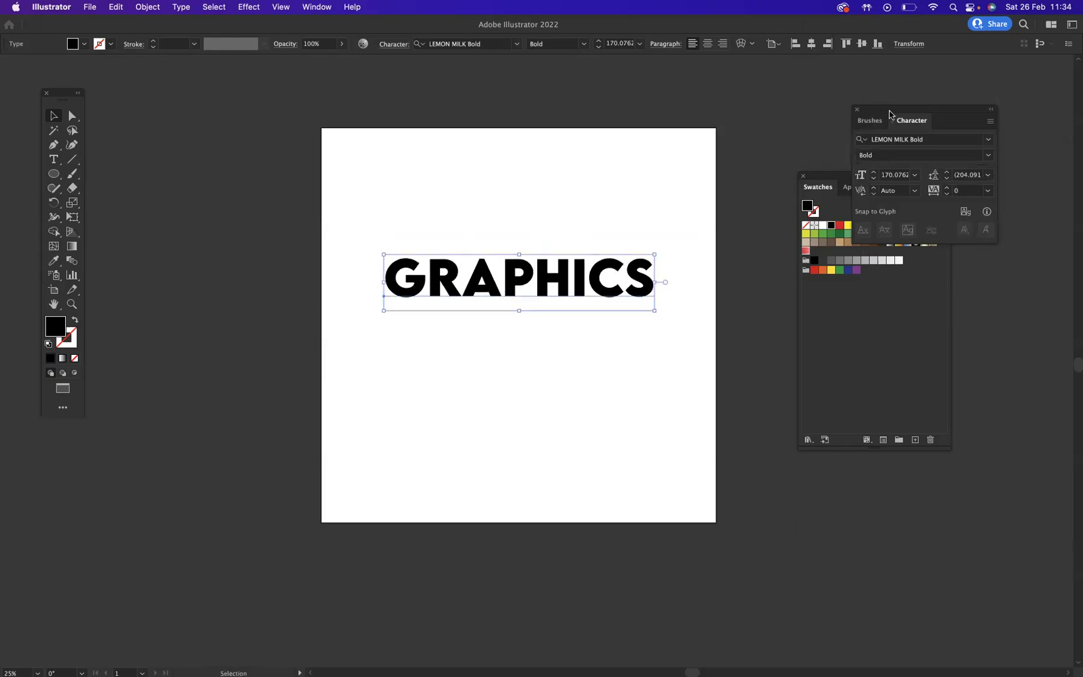
# Replace the text's solid black fill with the red halftone pattern swatch.
pyautogui.click(856, 110)
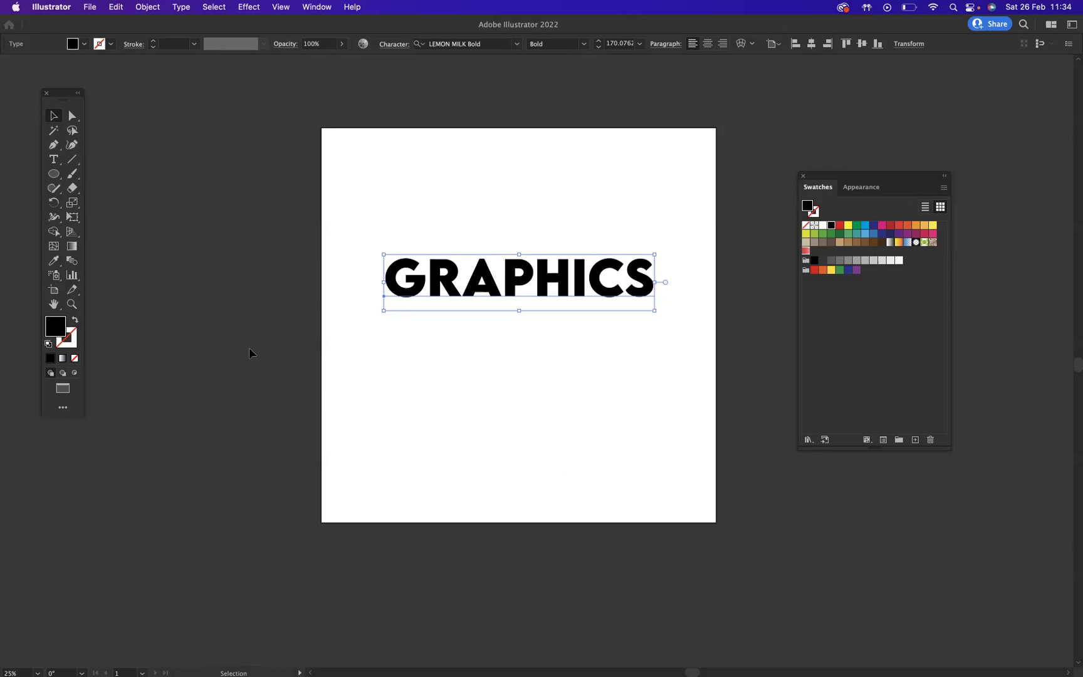
pyautogui.click(75, 359)
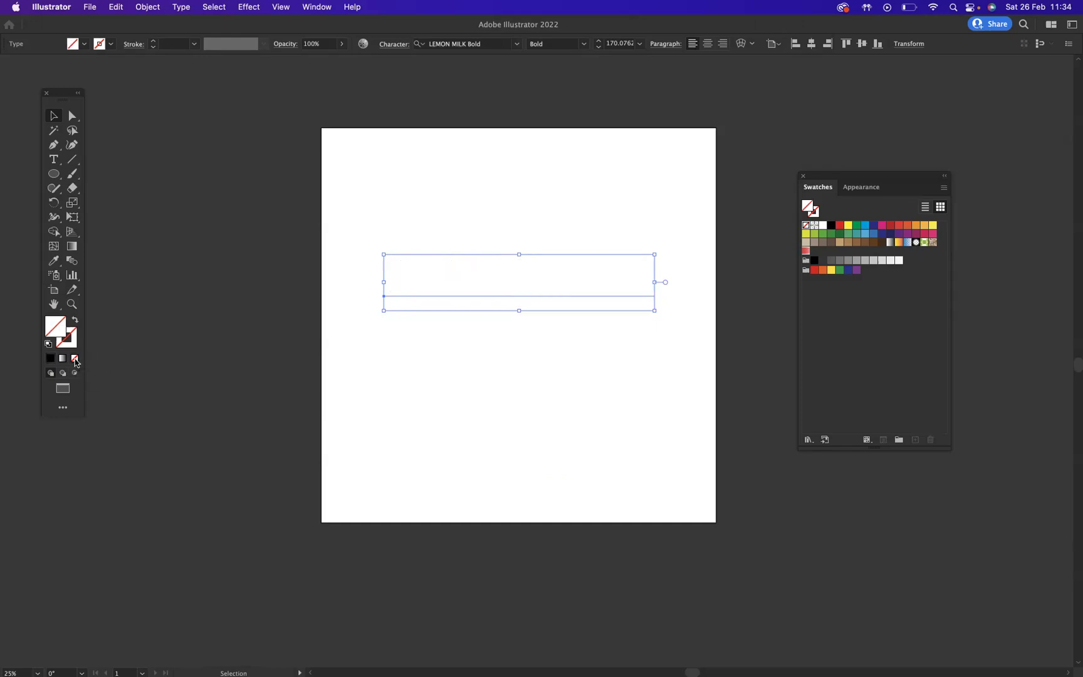
pyautogui.click(806, 251)
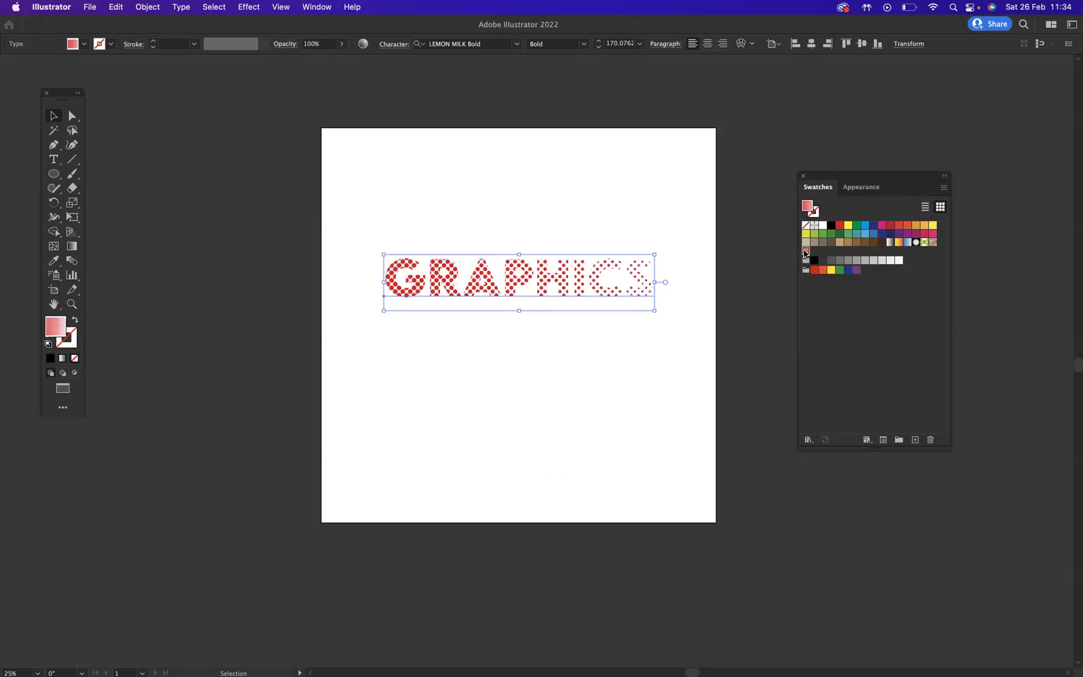
pyautogui.click(382, 155)
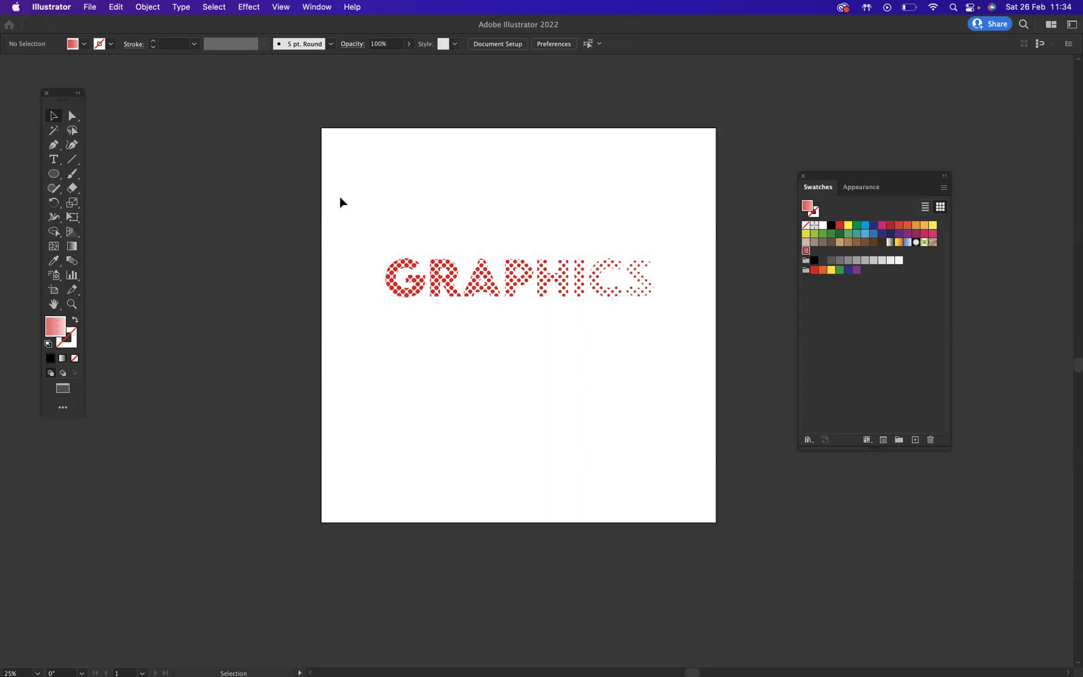
# Scale GRAPHICS to about 243.76 pt across the artboard width and shift it slightly down.
pyautogui.moveTo(341, 201); pyautogui.dragTo(668, 352)
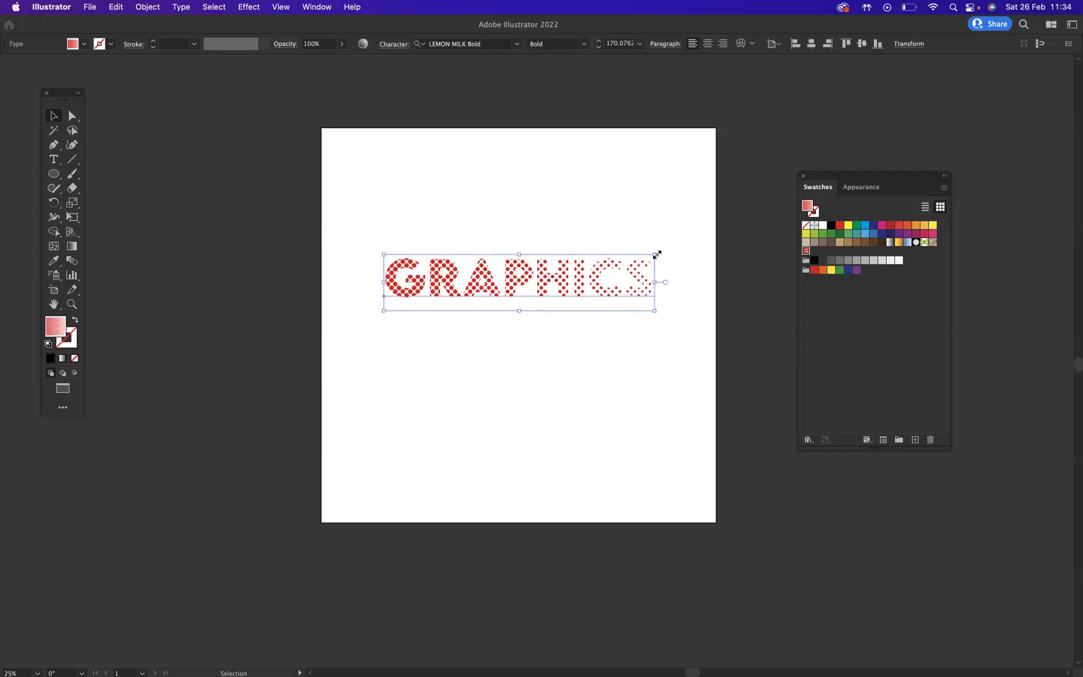
pyautogui.moveTo(656, 255); pyautogui.dragTo(711, 225)
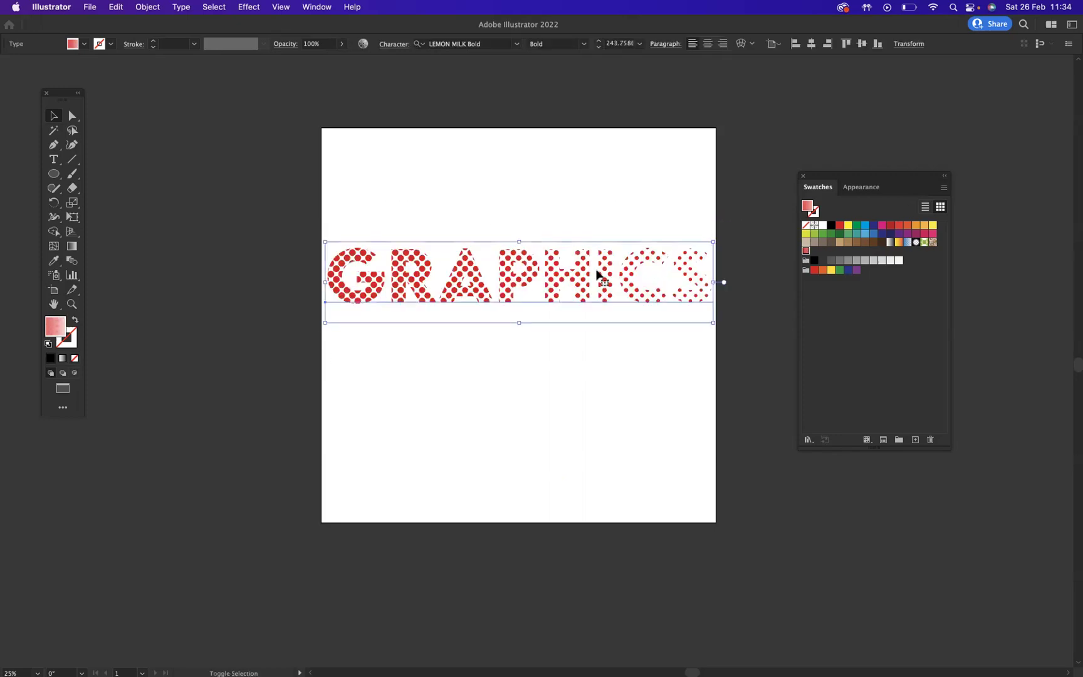
pyautogui.moveTo(511, 288); pyautogui.dragTo(510, 303)
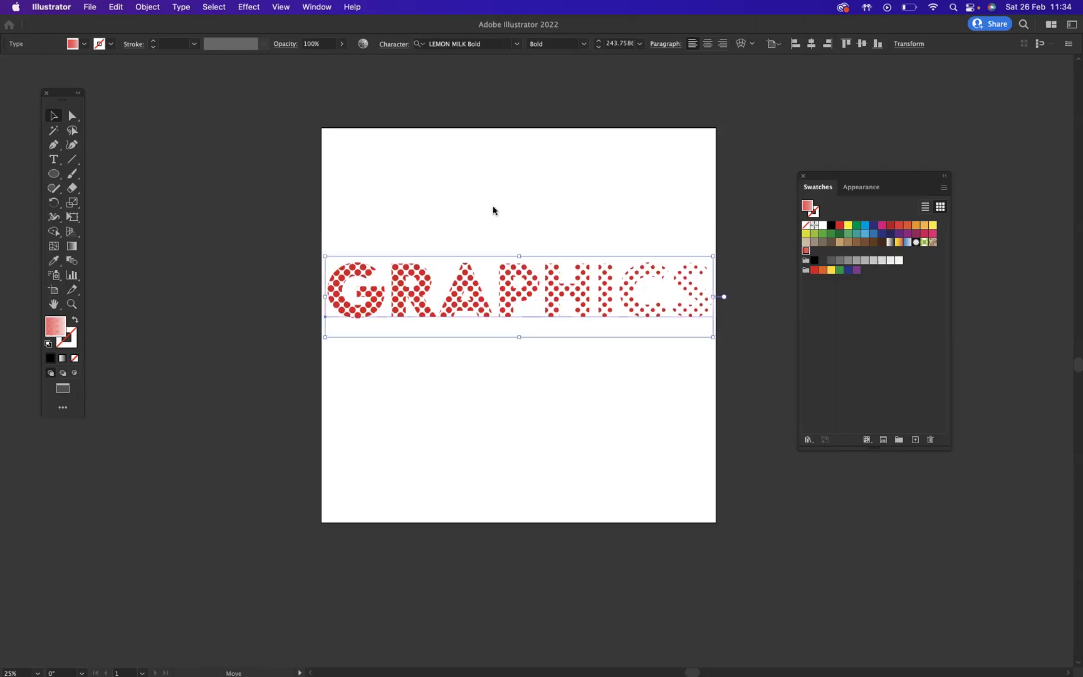
pyautogui.click(494, 211)
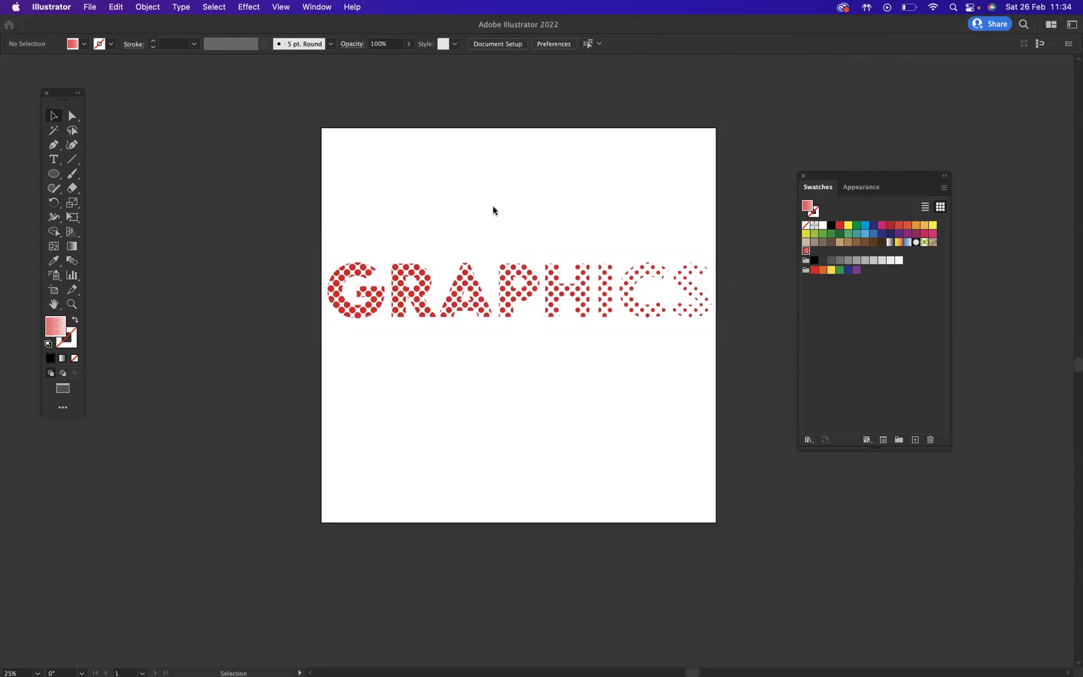